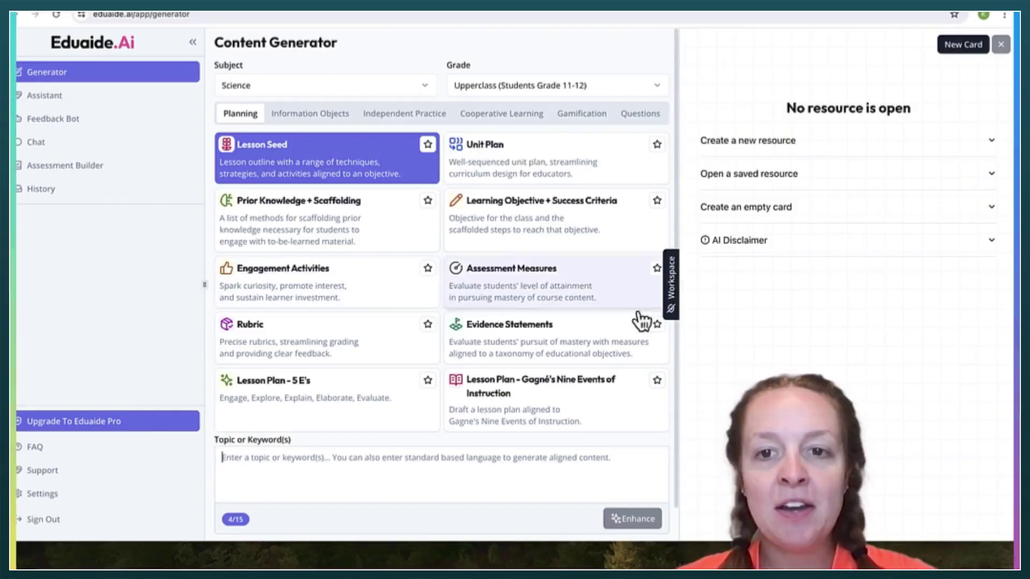
- Keep the subject as Science and set the grade level to 4th Grade Students
left_click(389, 92)
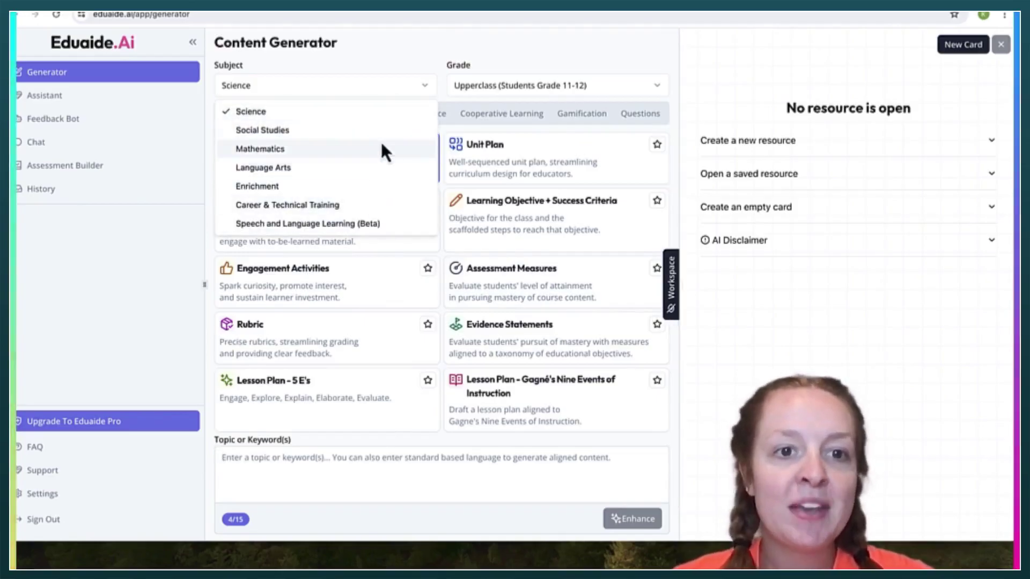
left_click(369, 116)
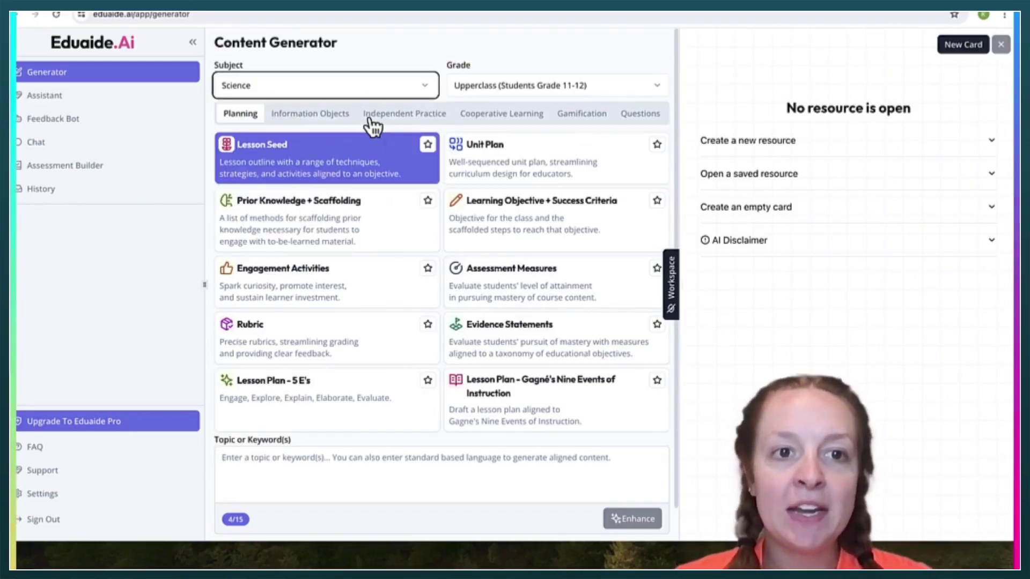
left_click(516, 98)
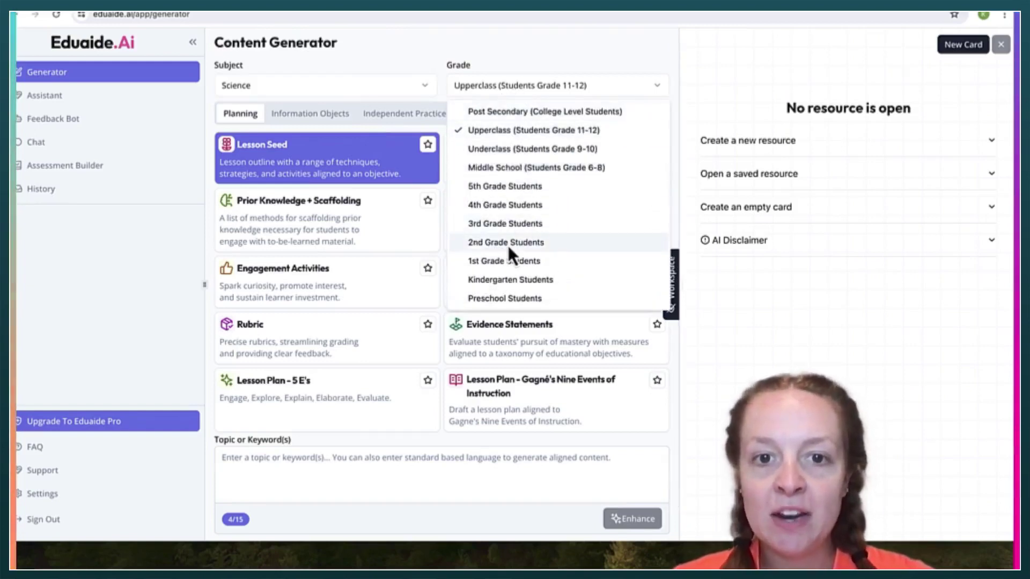
left_click(518, 207)
left_click(591, 95)
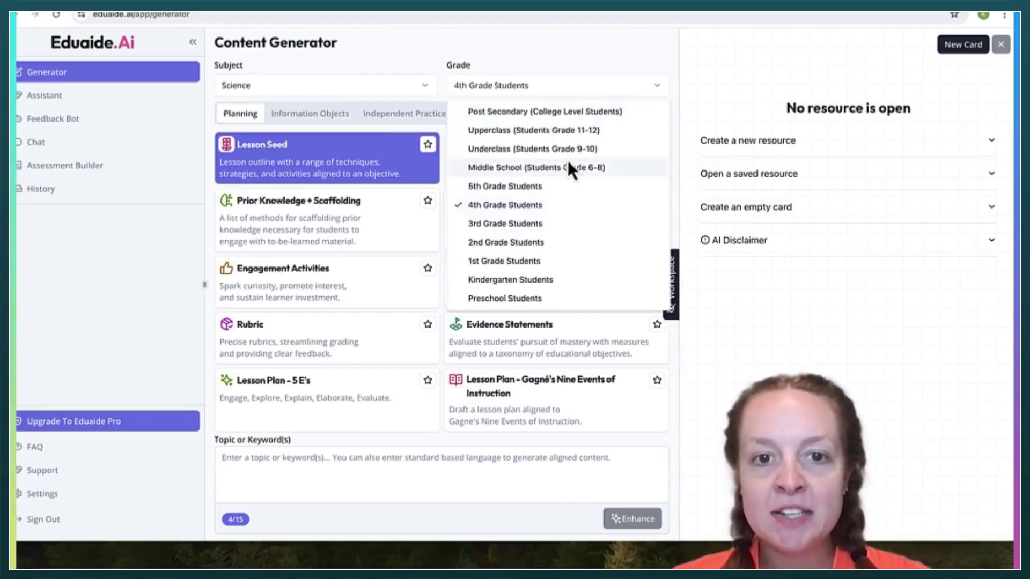
left_click(532, 207)
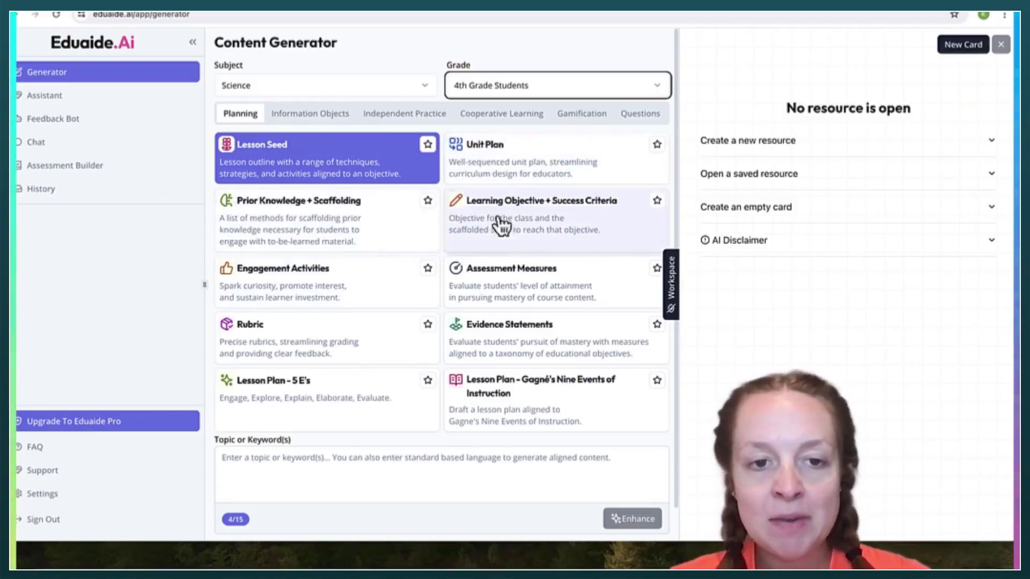
scroll(515, 333, "down", 1)
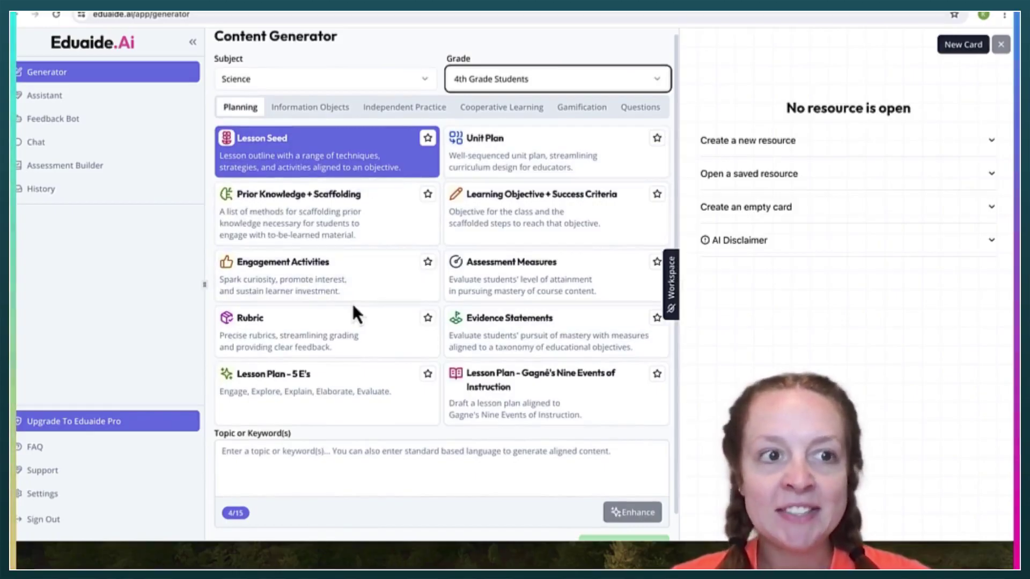
scroll(586, 173, "down", 1)
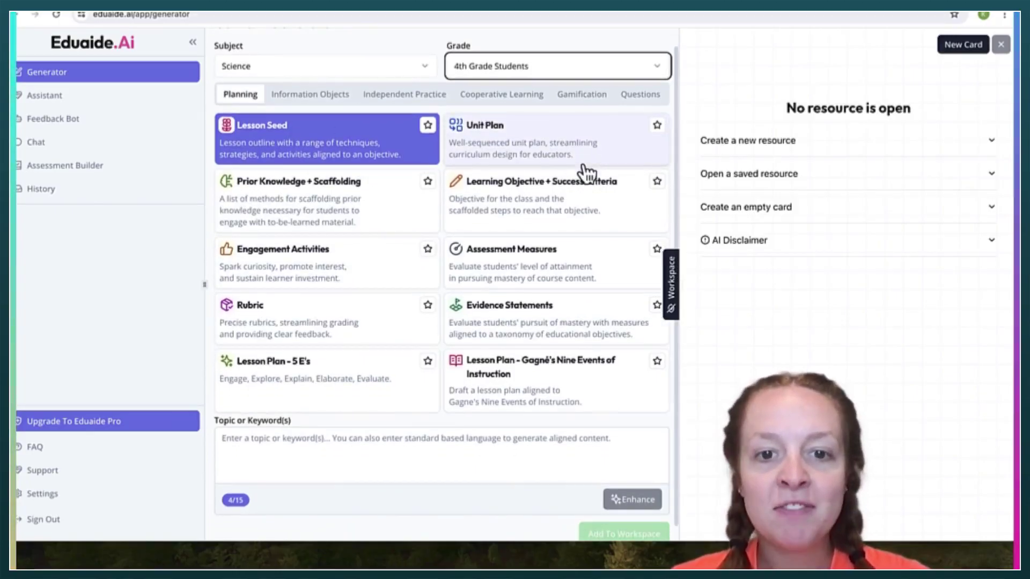
scroll(586, 173, "up", 1)
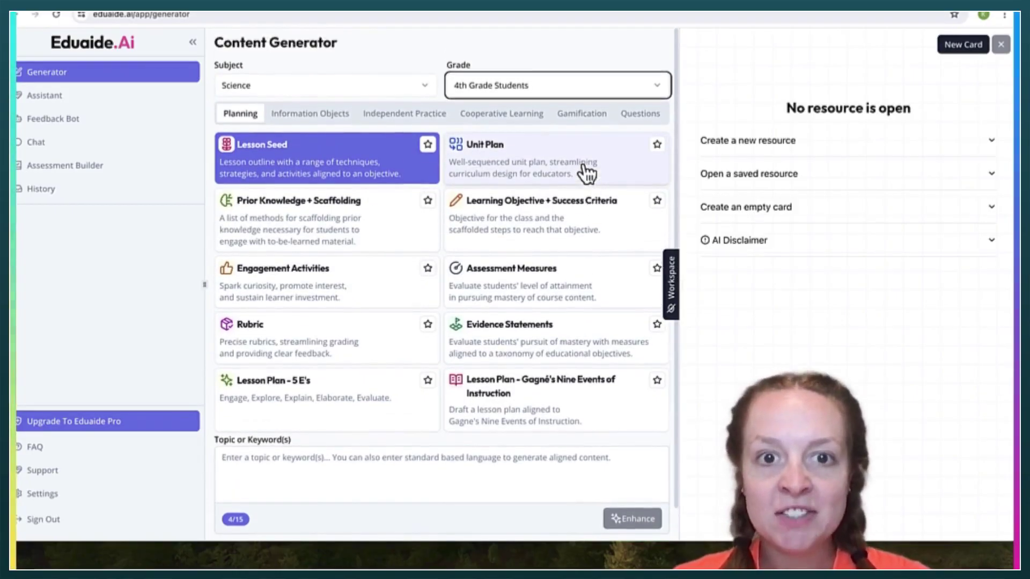
left_click(105, 100)
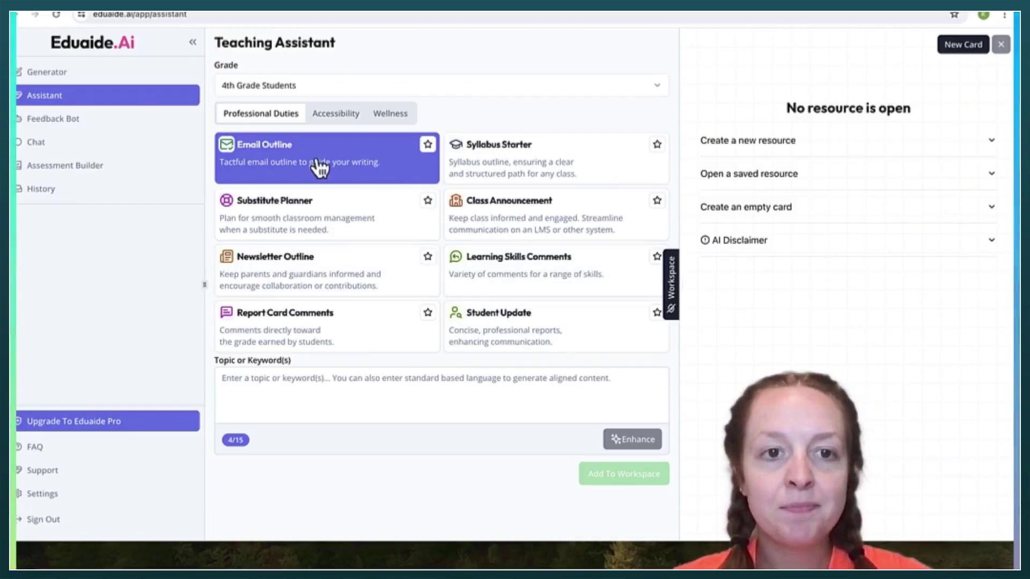
left_click(125, 128)
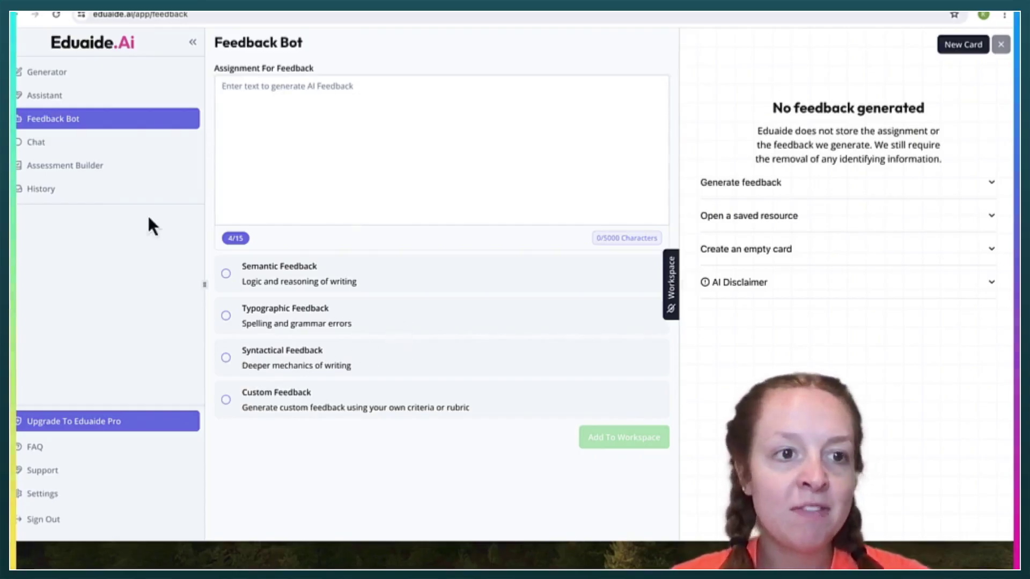
left_click(111, 144)
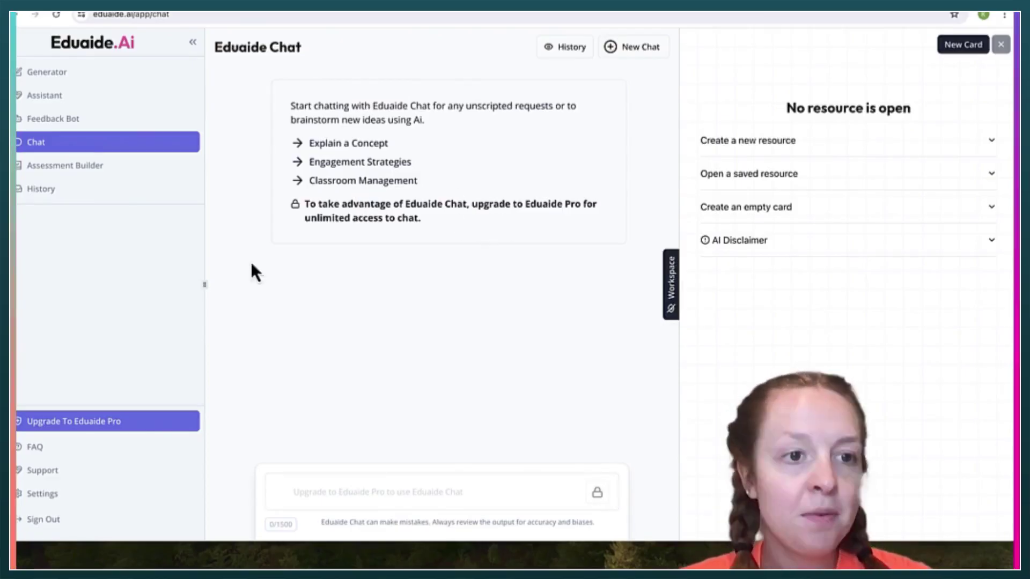
left_click(92, 166)
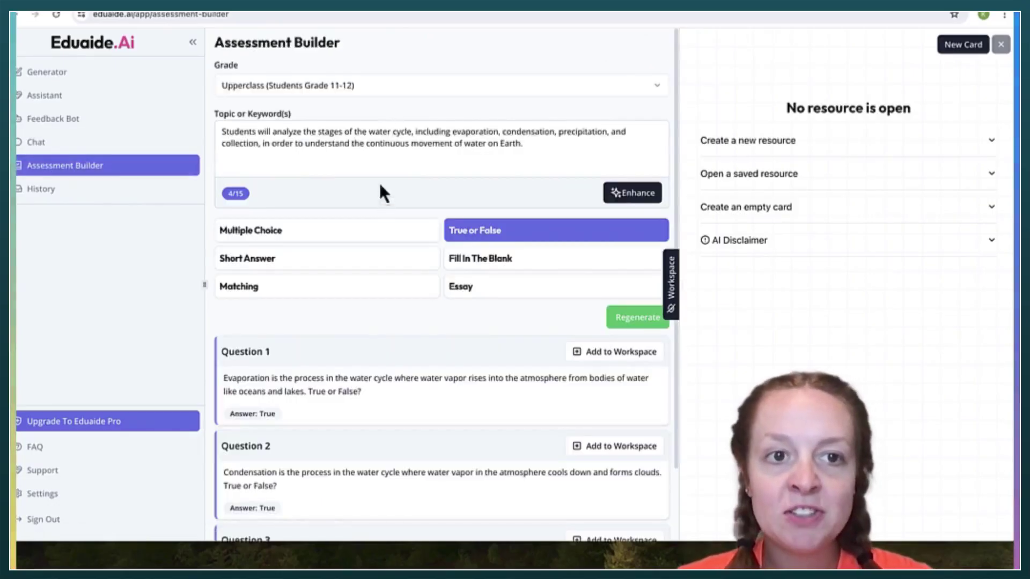
scroll(375, 302, "down", 1)
scroll(348, 252, "up", 1)
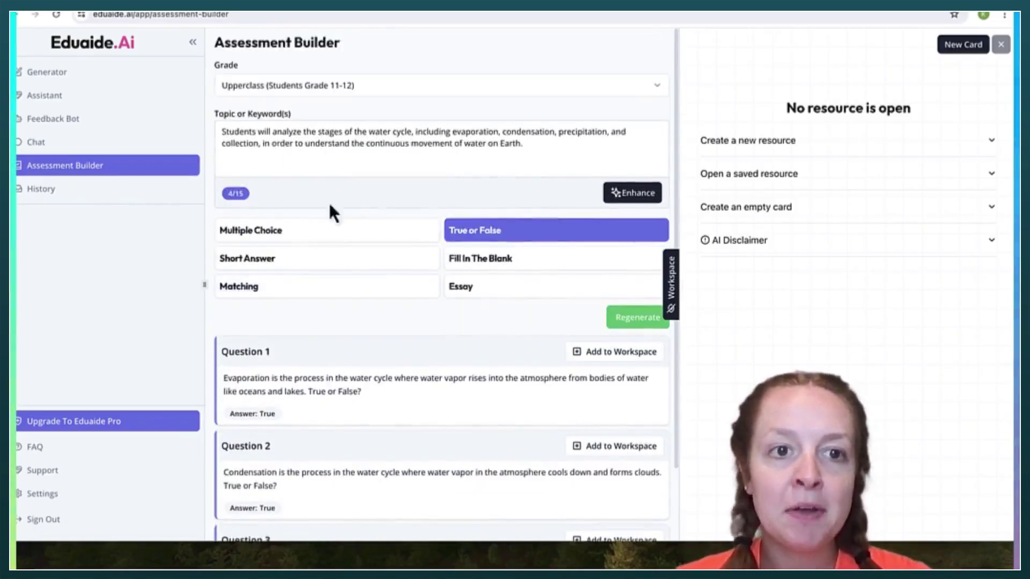
left_click(99, 75)
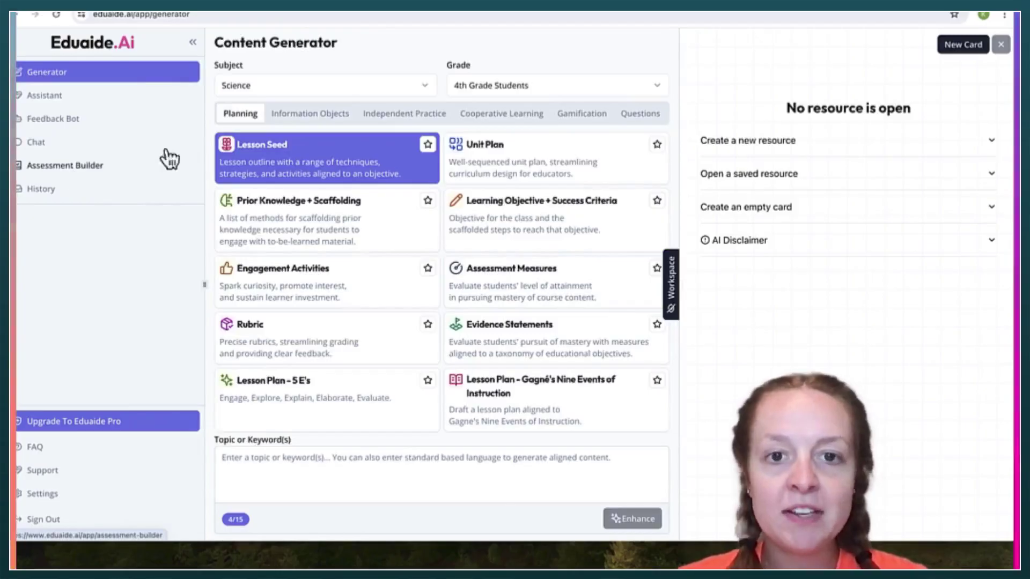
- Choose Unit Plan with topic 'water cycle', enhanced into an evaporation, condensation and precipitation objective
left_click(589, 184)
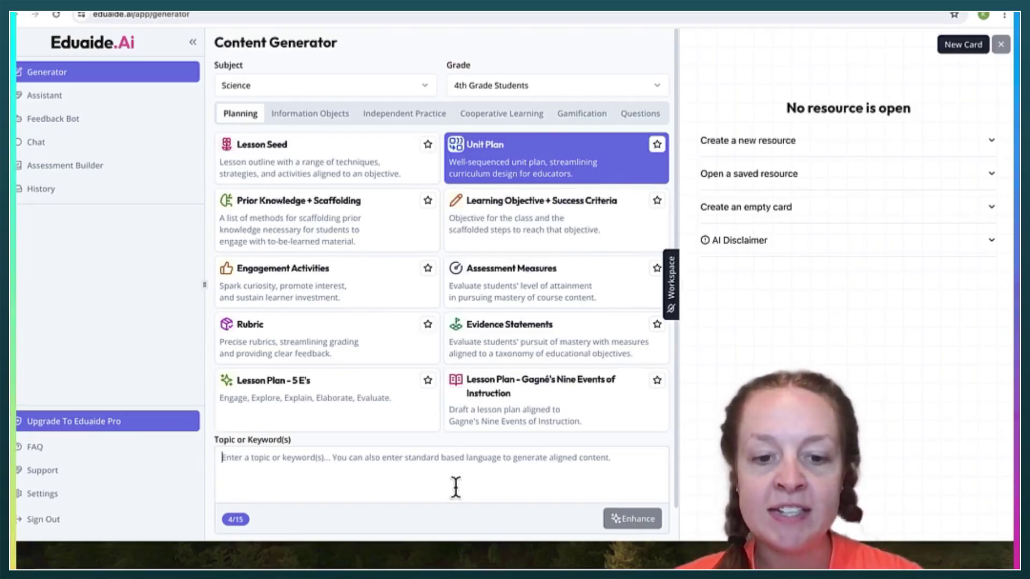
type("water")
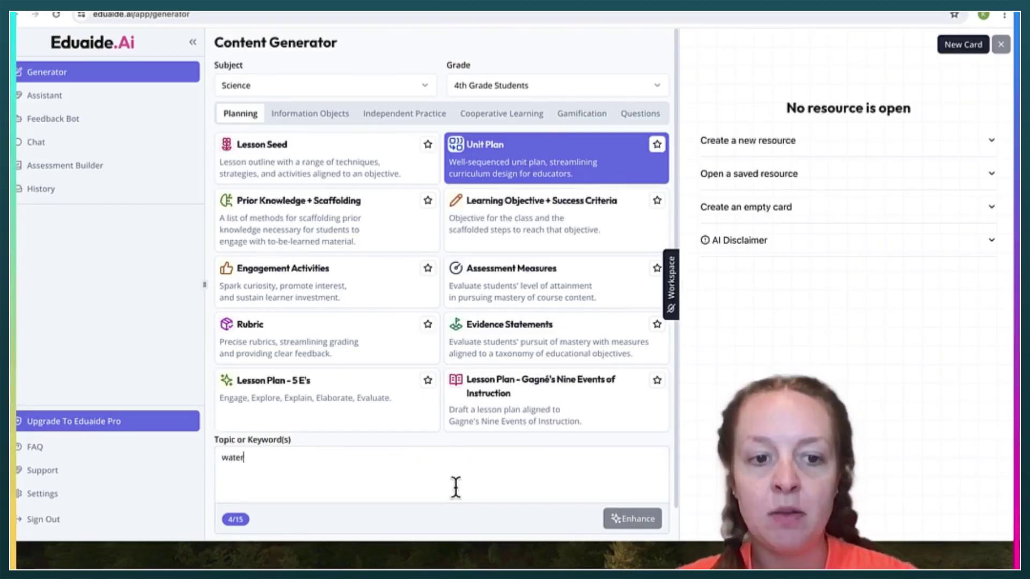
type(" cycle")
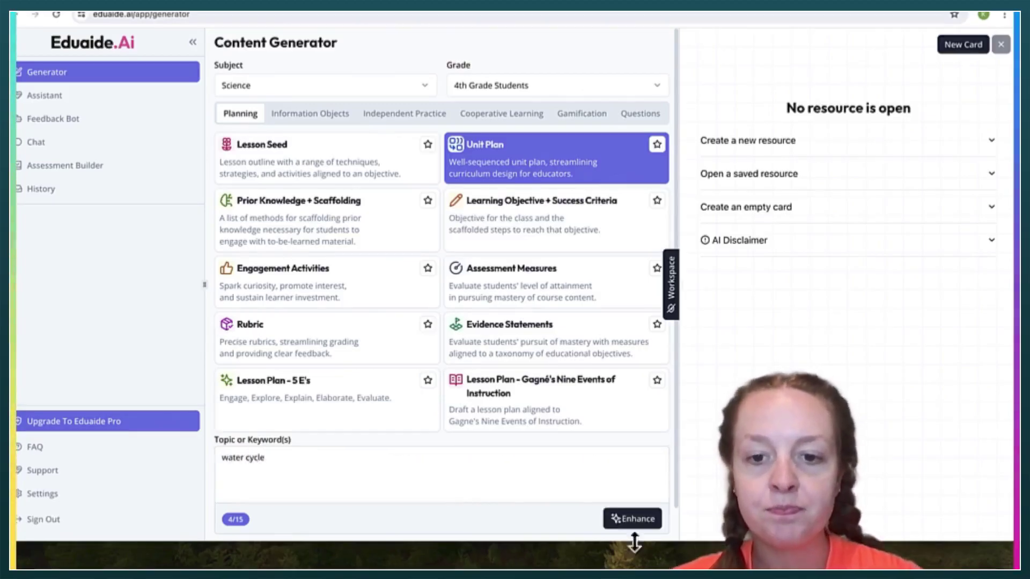
left_click(633, 527)
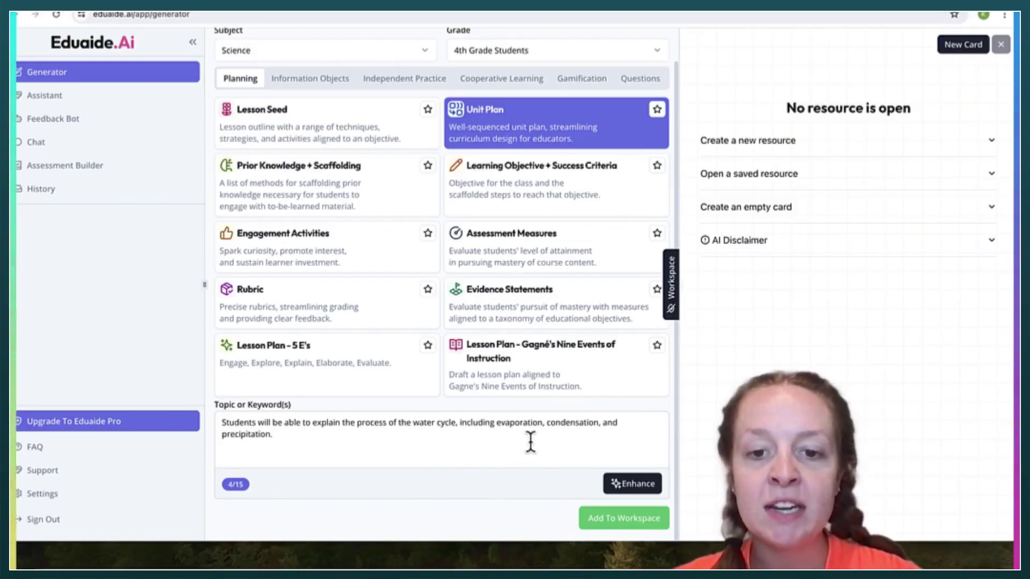
- Add the 'The Water Cycle Explained' unit plan to the workspace and review its five lessons
left_click(595, 520)
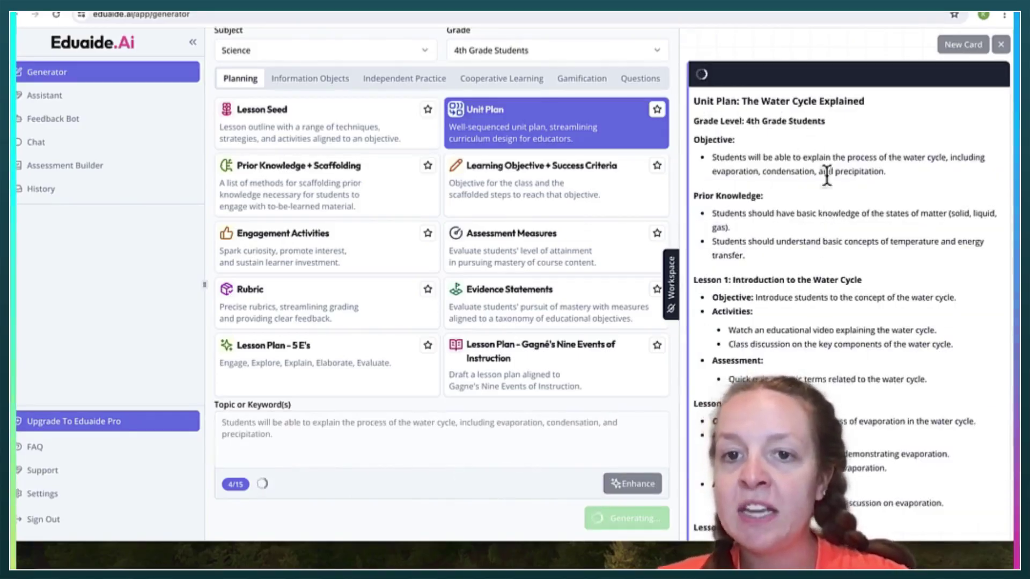
scroll(819, 245, "down", 3)
scroll(819, 245, "down", 3)
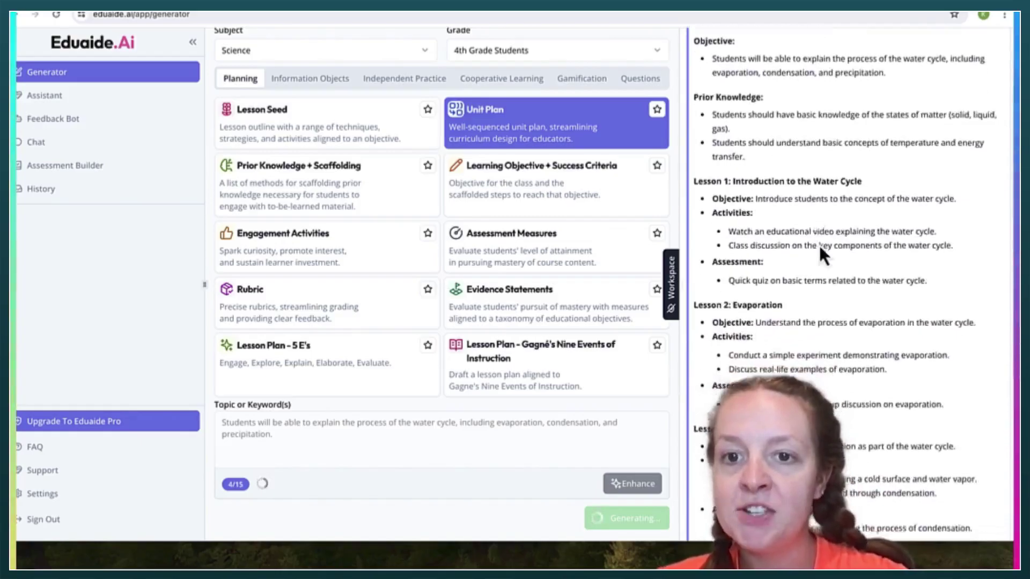
scroll(818, 246, "down", 8)
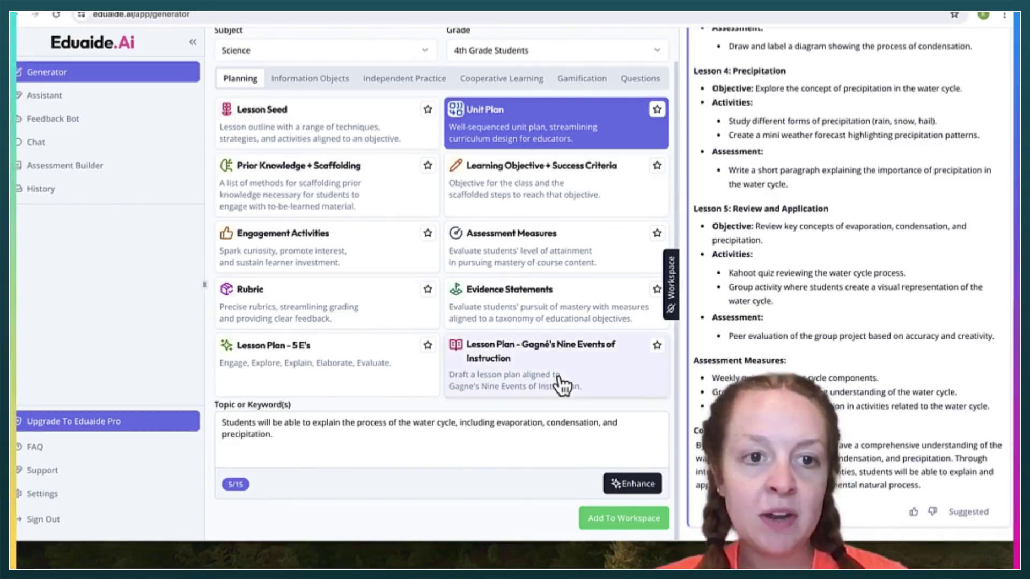
- Switch the resource to Lesson Seed, generate it for the water cycle, and review the result
left_click(402, 126)
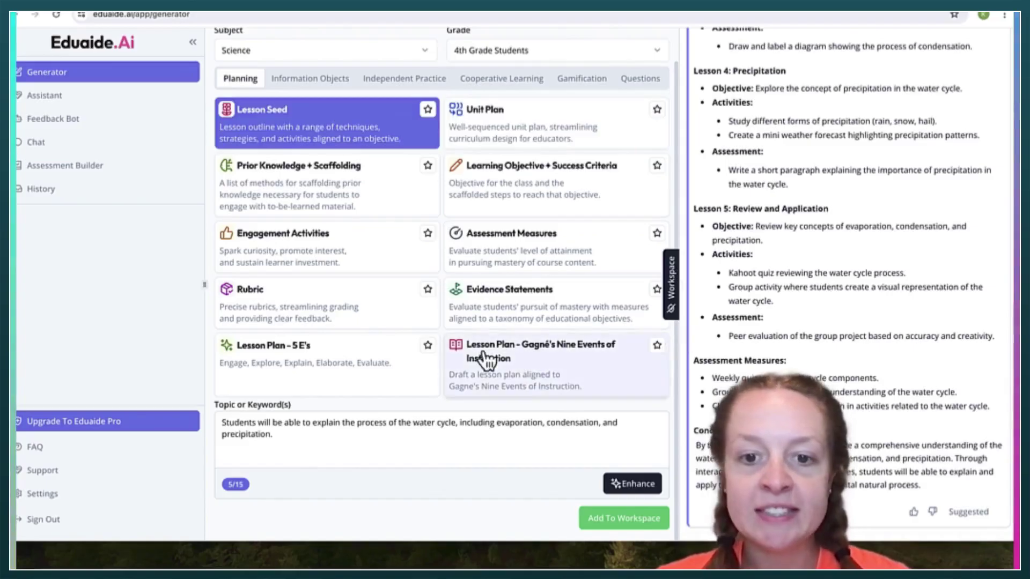
scroll(483, 361, "up", 1)
scroll(485, 360, "down", 1)
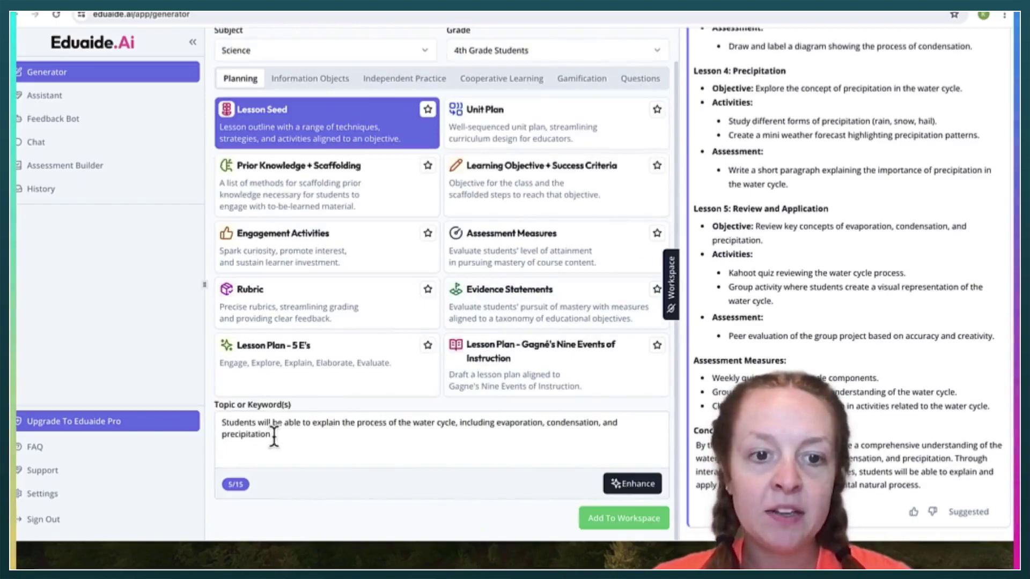
left_click(643, 517)
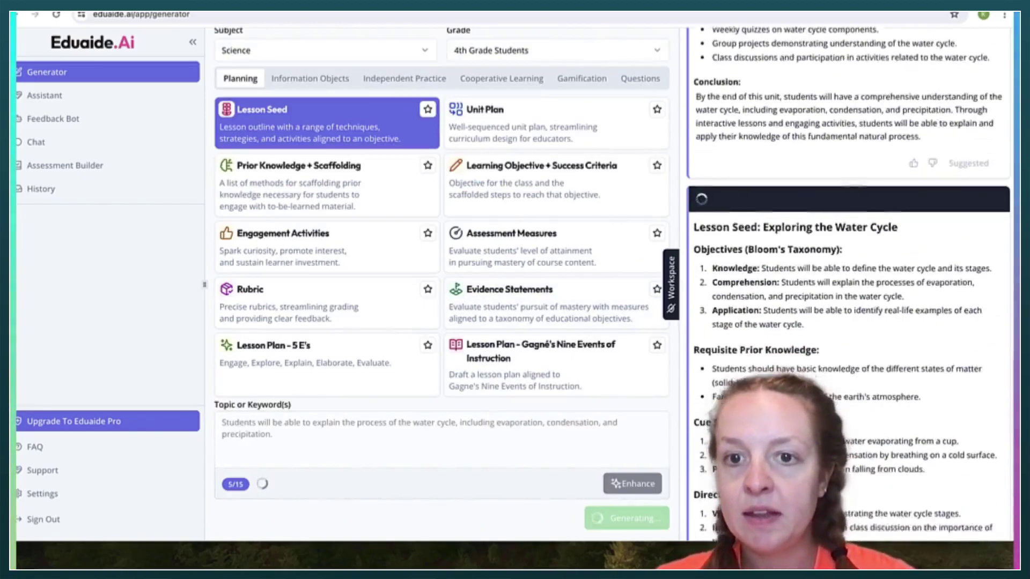
scroll(753, 190, "down", 3)
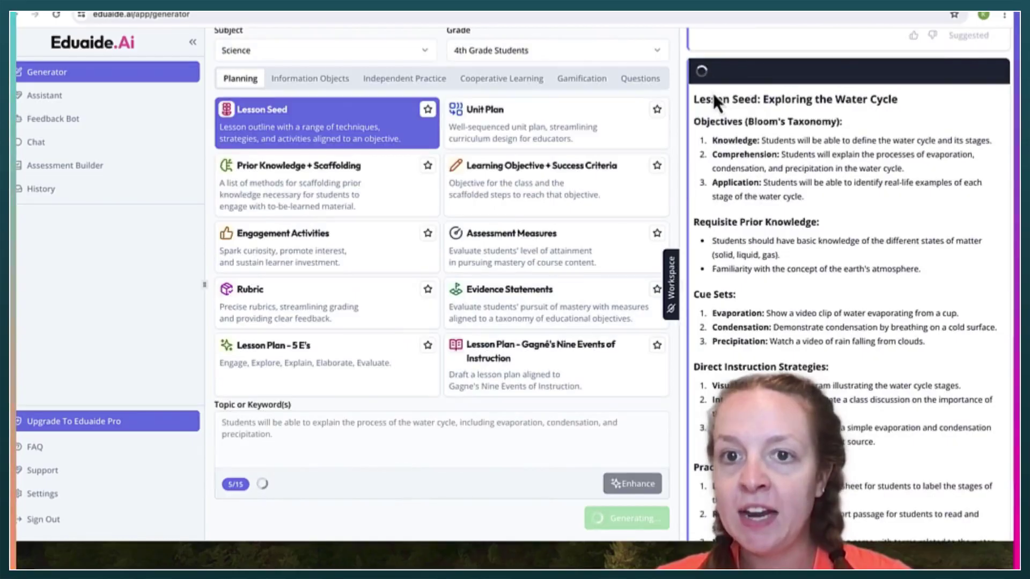
scroll(843, 196, "down", 2)
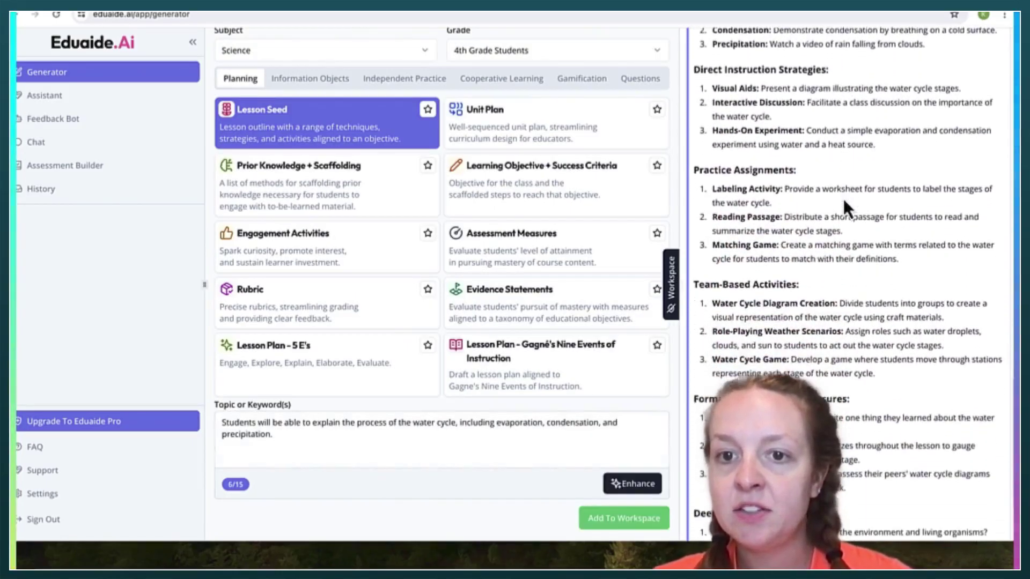
scroll(802, 279, "down", 1)
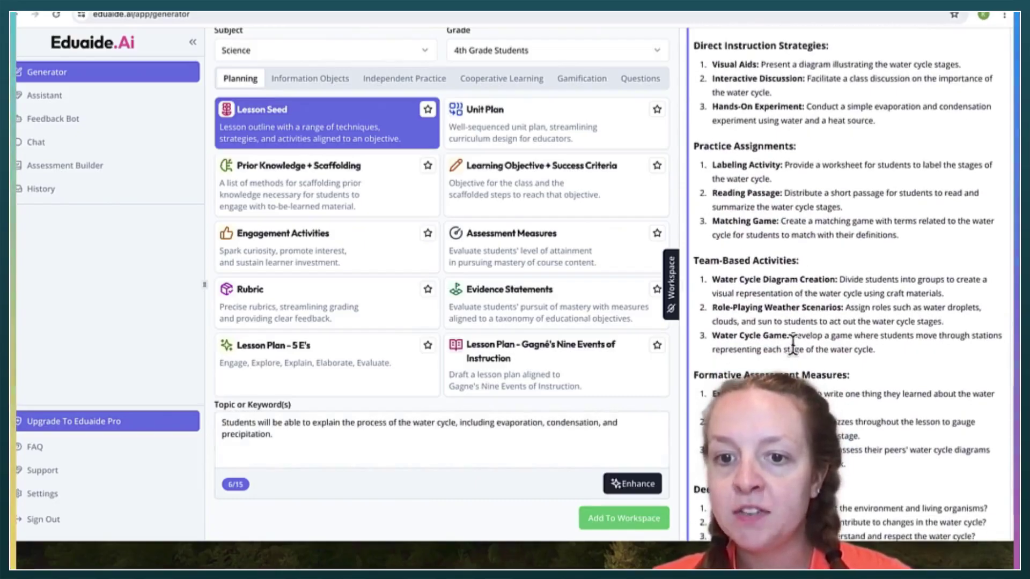
scroll(792, 343, "down", 2)
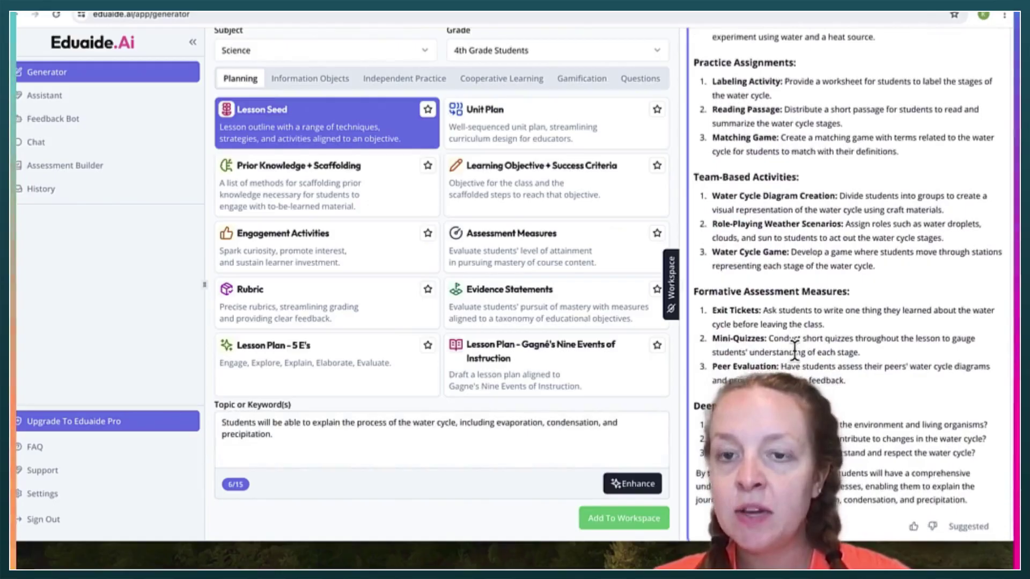
scroll(794, 349, "down", 1)
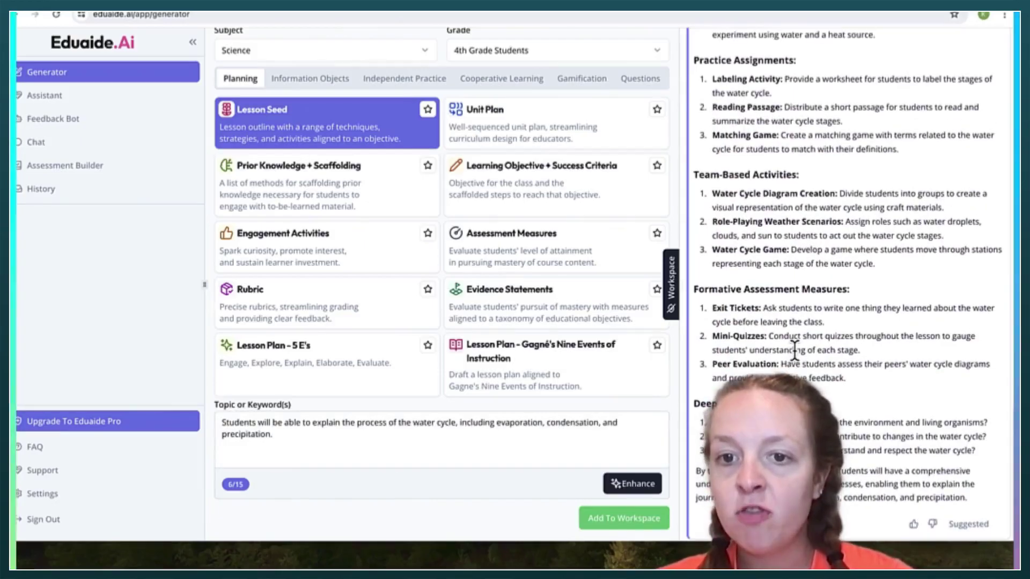
scroll(794, 351, "up", 2)
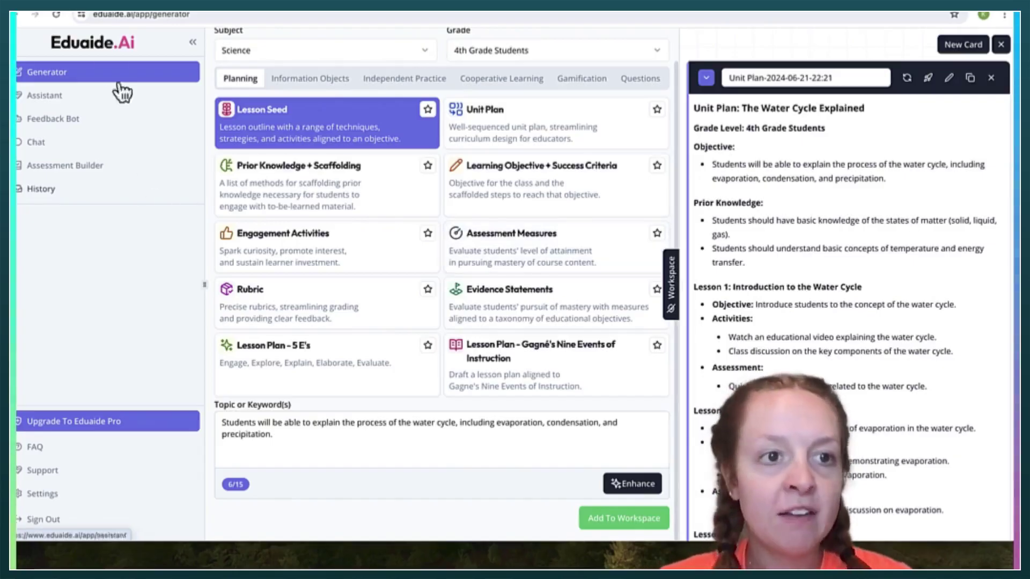
- In Substitute Planner, replace the water cycle topic with a full-day-of-lessons description and generate
left_click(96, 102)
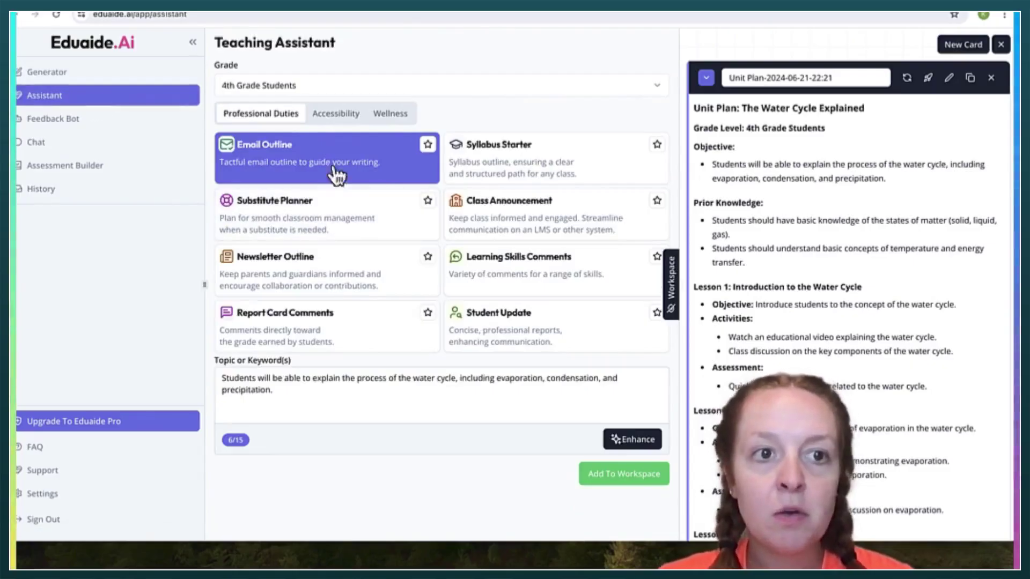
left_click(356, 213)
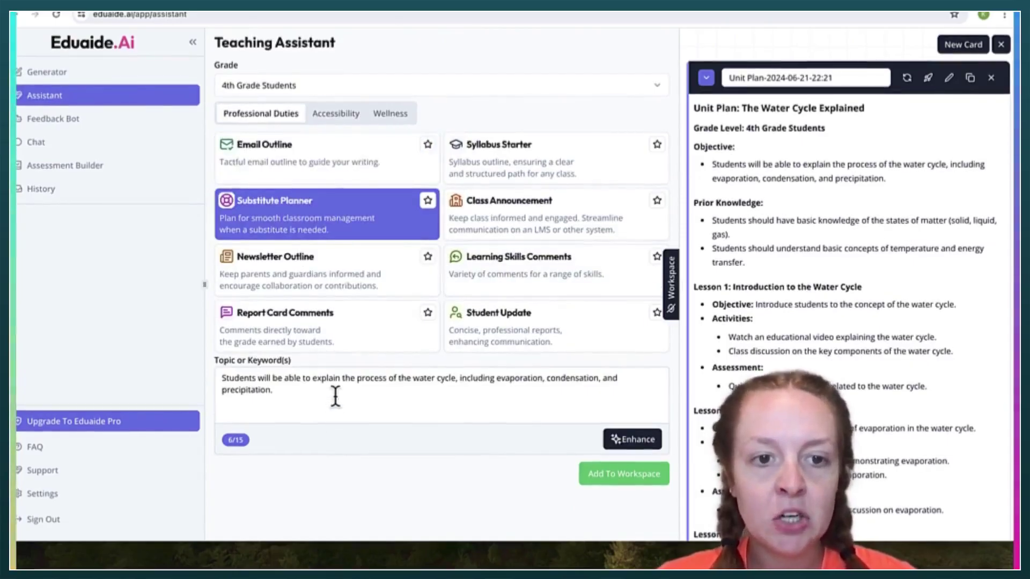
left_click_drag(335, 396, 232, 369)
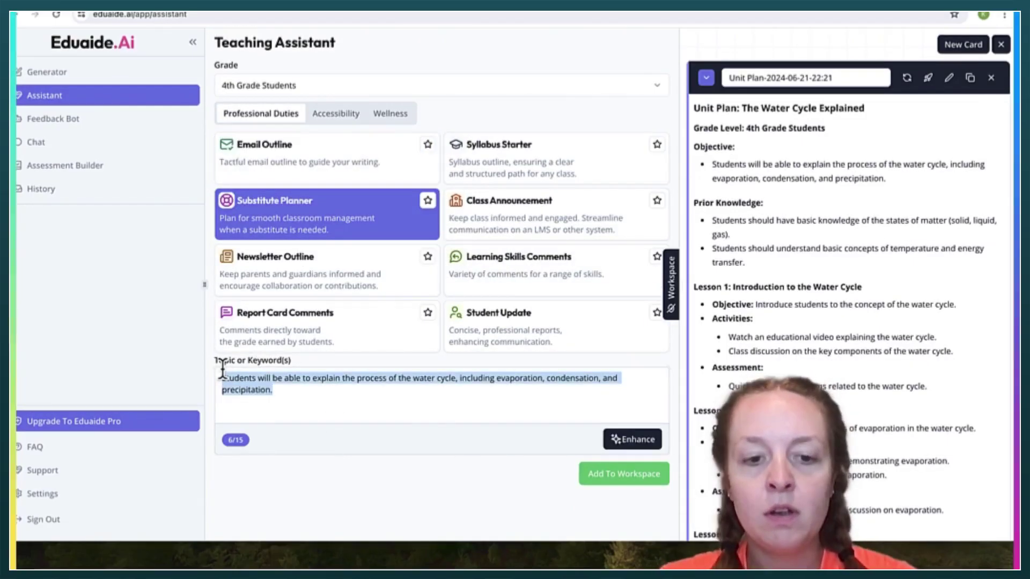
type("Sh")
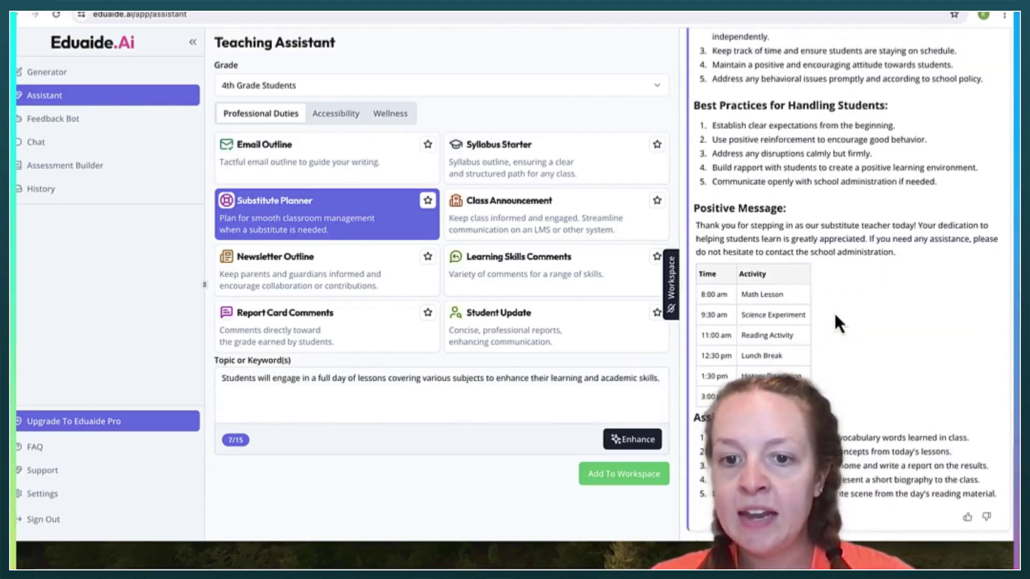
- Review the substitute plan's rules, reminders and daily schedule, then go to the Assessment Builder
scroll(833, 311, "up", 7)
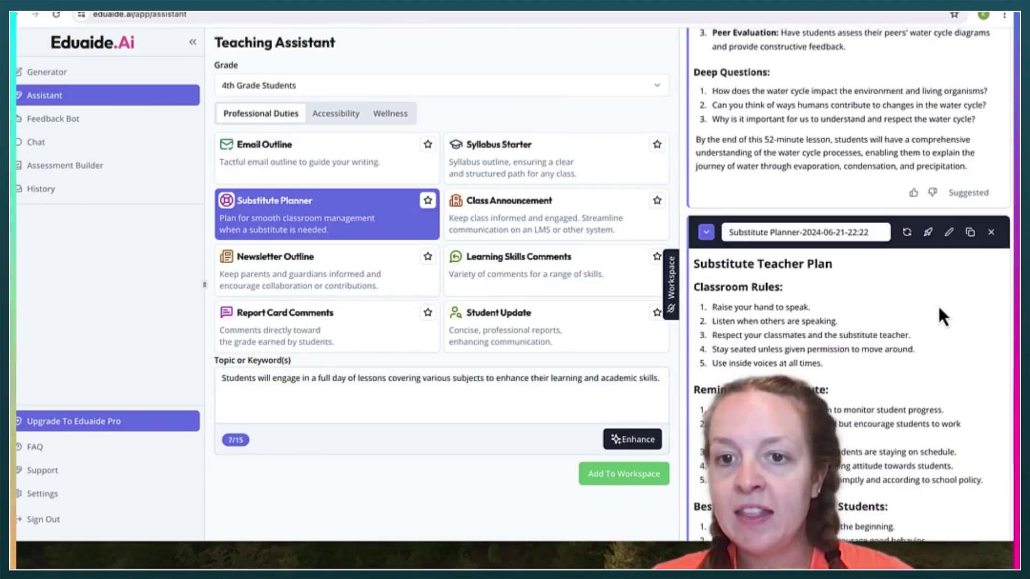
scroll(938, 309, "down", 1)
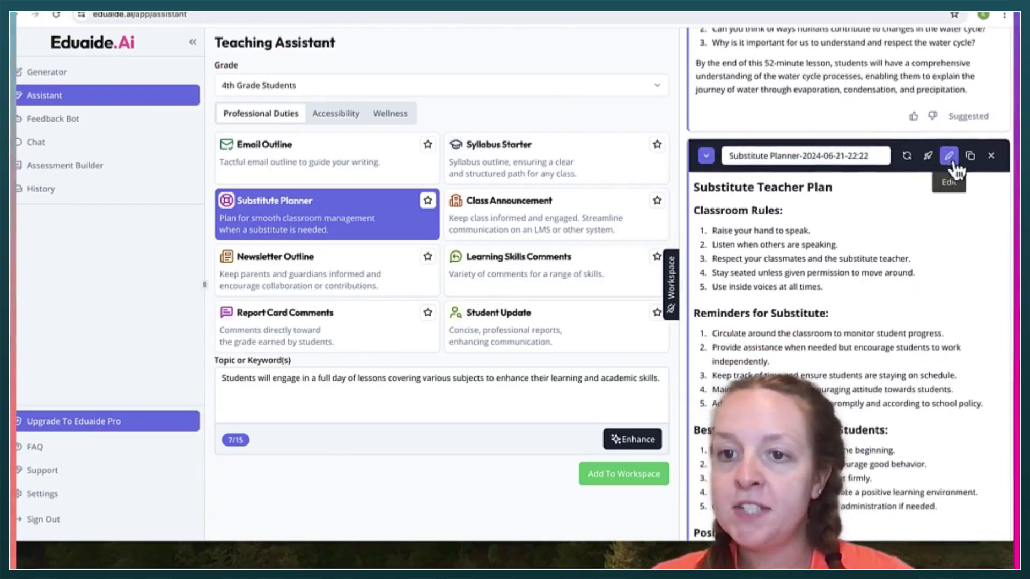
scroll(851, 339, "down", 1)
scroll(851, 339, "down", 2)
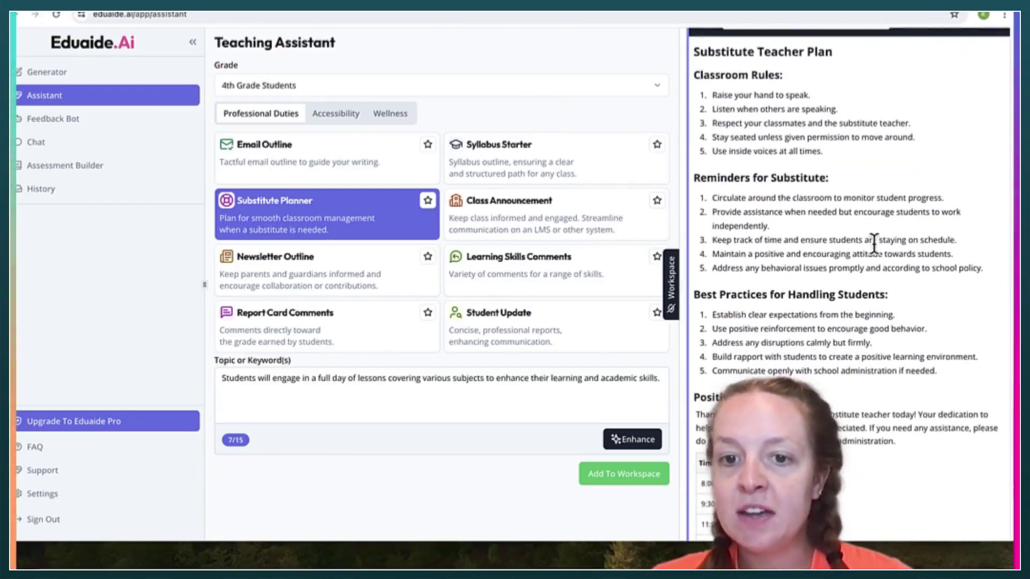
scroll(874, 244, "down", 3)
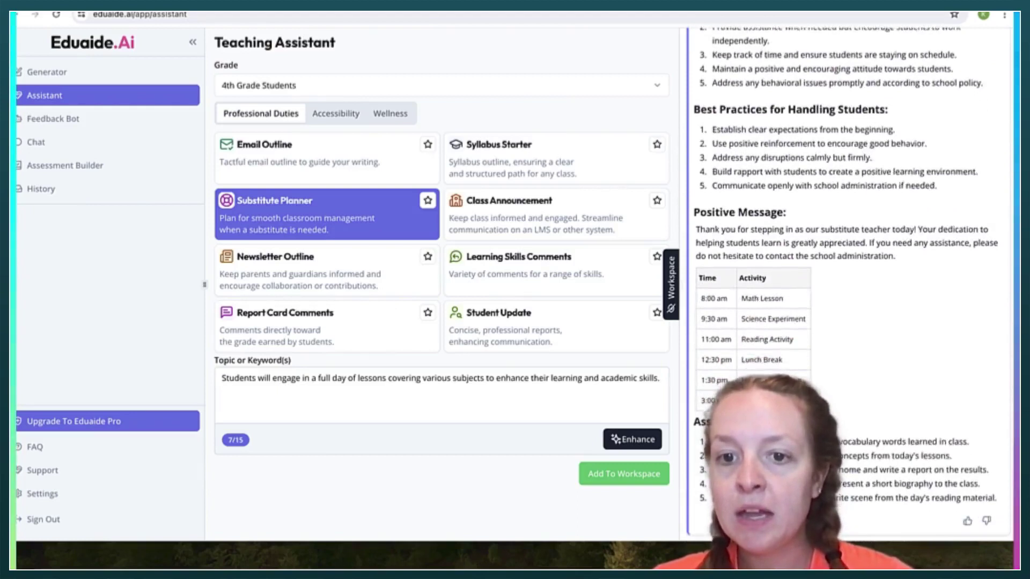
scroll(853, 285, "down", 1)
scroll(863, 349, "up", 3)
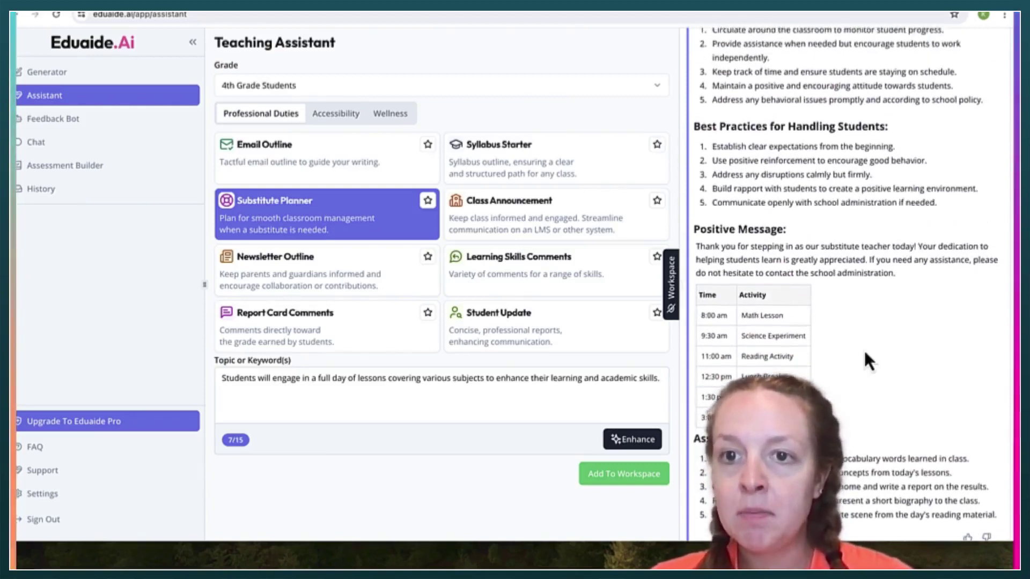
scroll(864, 351, "up", 2)
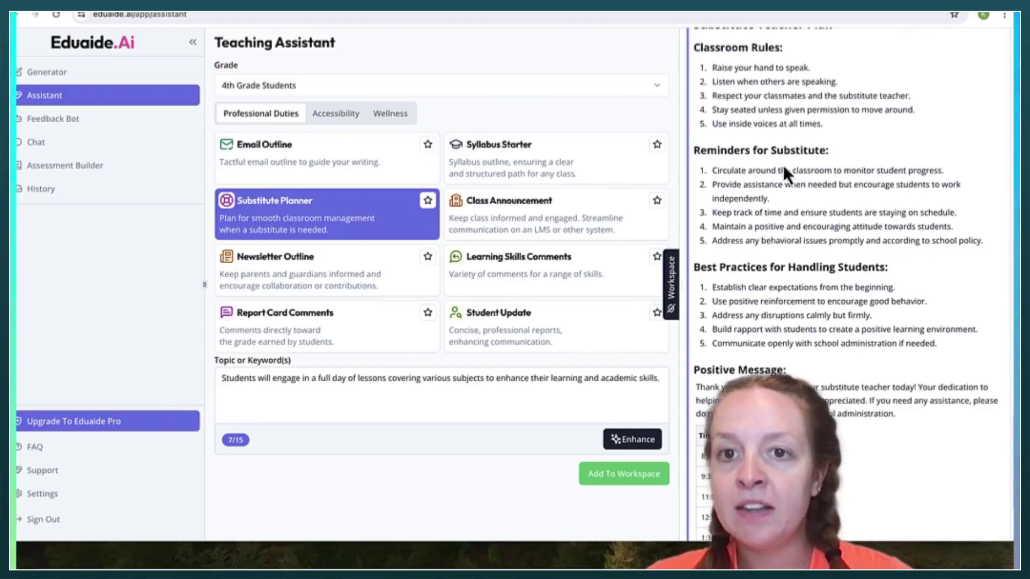
scroll(882, 405, "down", 1)
scroll(878, 392, "down", 1)
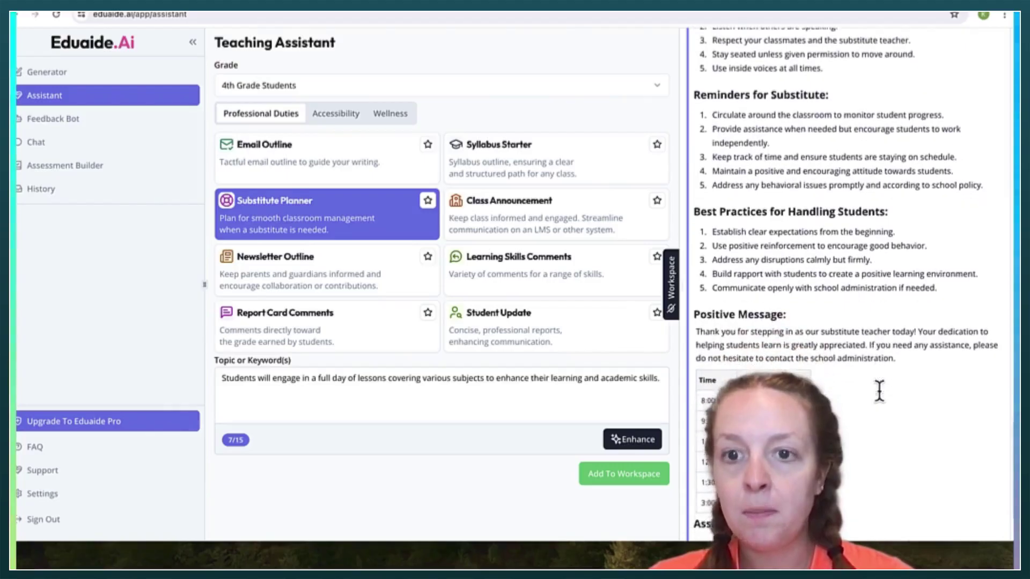
left_click(54, 119)
left_click(92, 168)
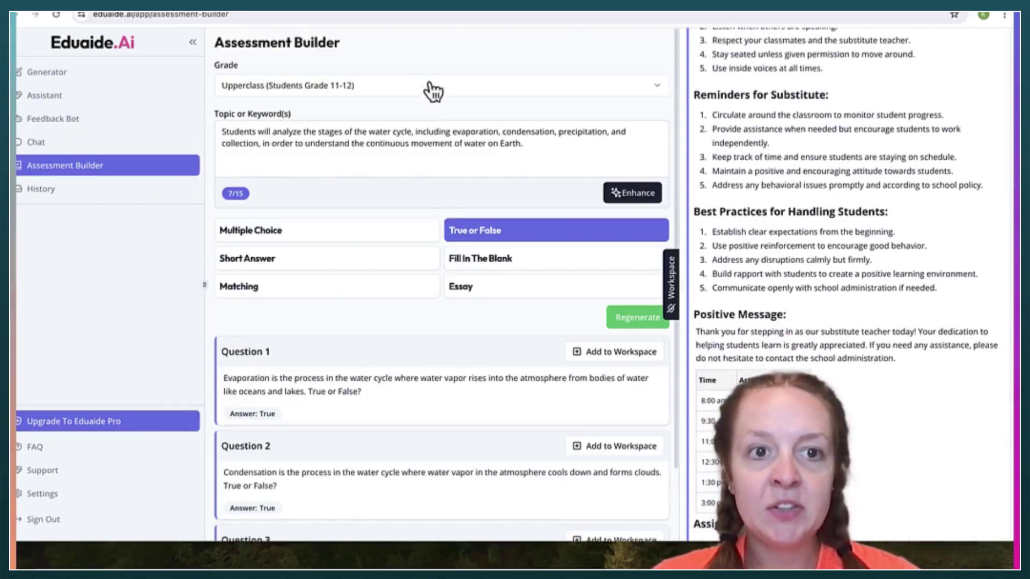
- Set the assessment to 4th Grade Students with a like-denominator fractions topic
left_click(423, 91)
left_click(409, 204)
left_click_drag(523, 144, 218, 99)
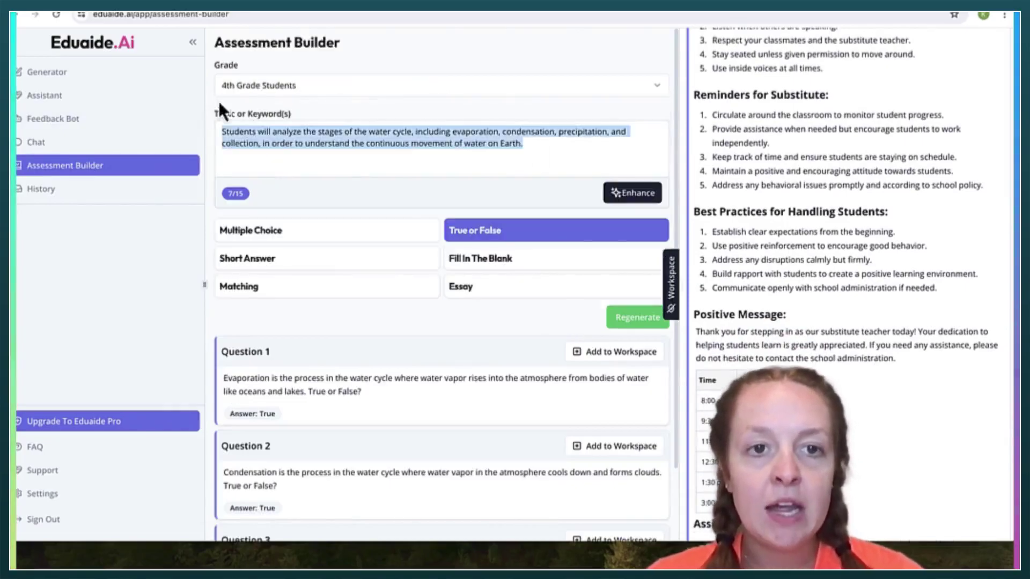
key("BackSpace")
type("frac")
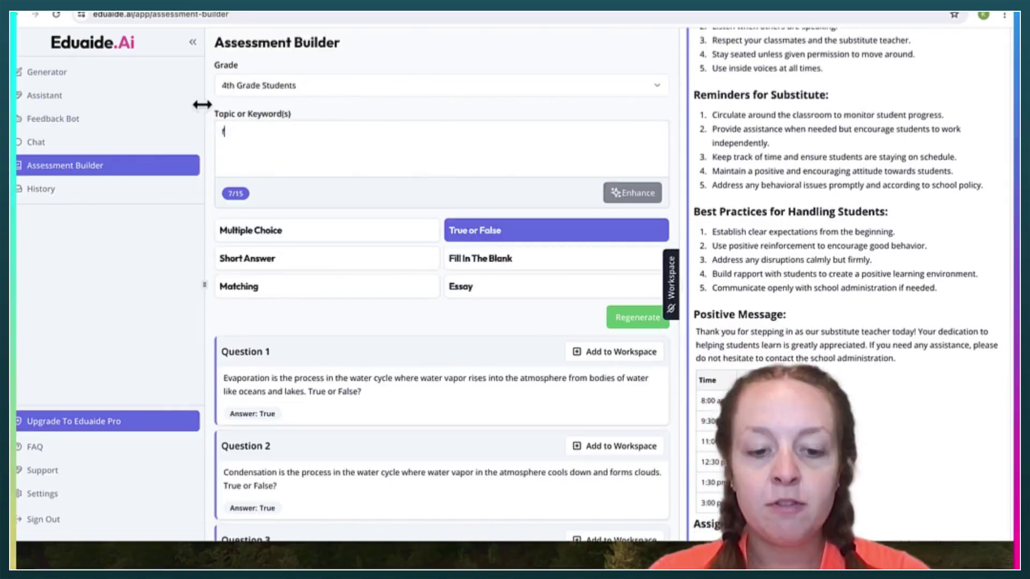
type("tions with like denominators.")
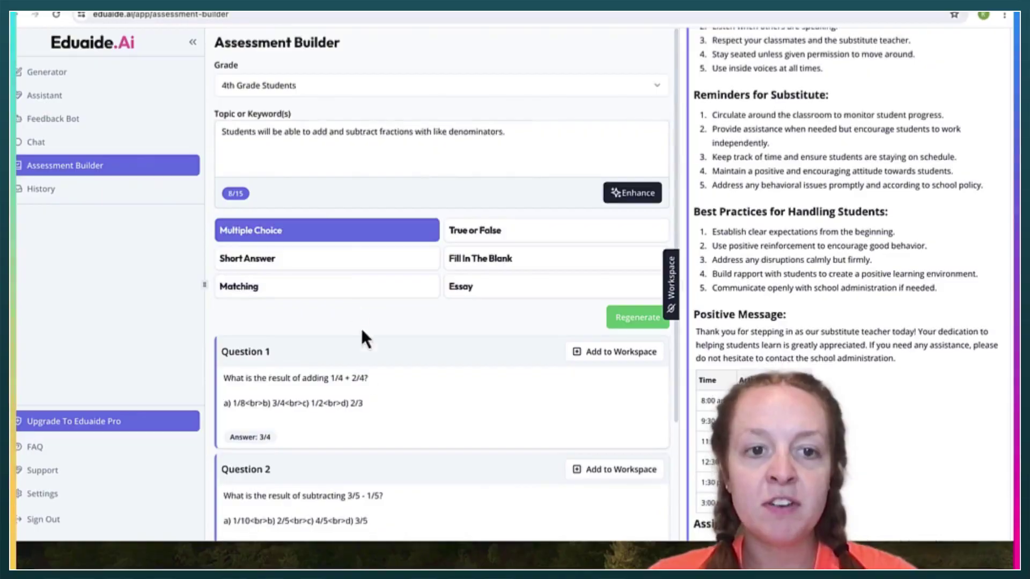
- Regenerate the fraction questions as Short Answer, then return to the Content Generator
scroll(400, 202, "down", 1)
scroll(402, 285, "down", 2)
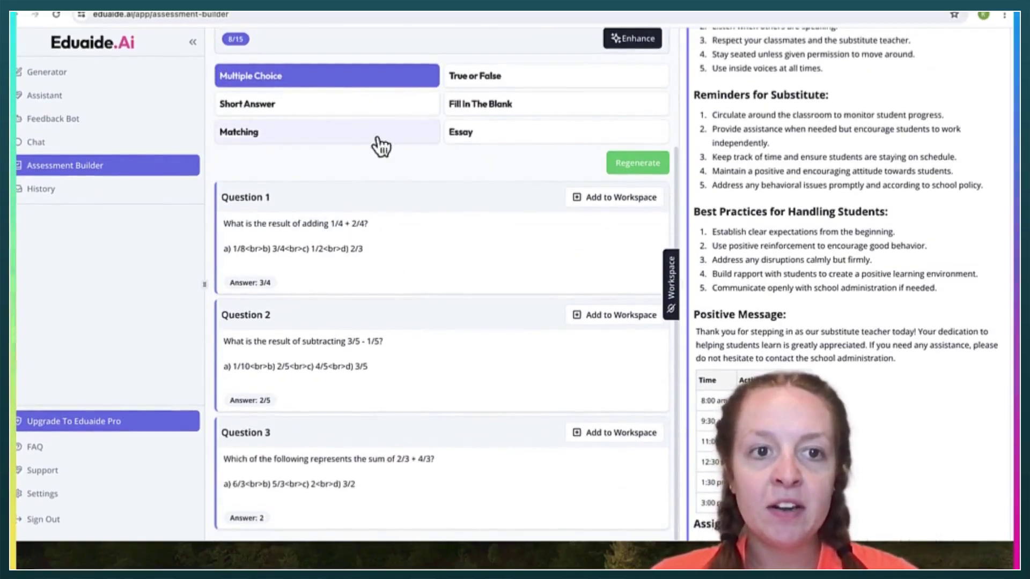
left_click(363, 103)
left_click(640, 164)
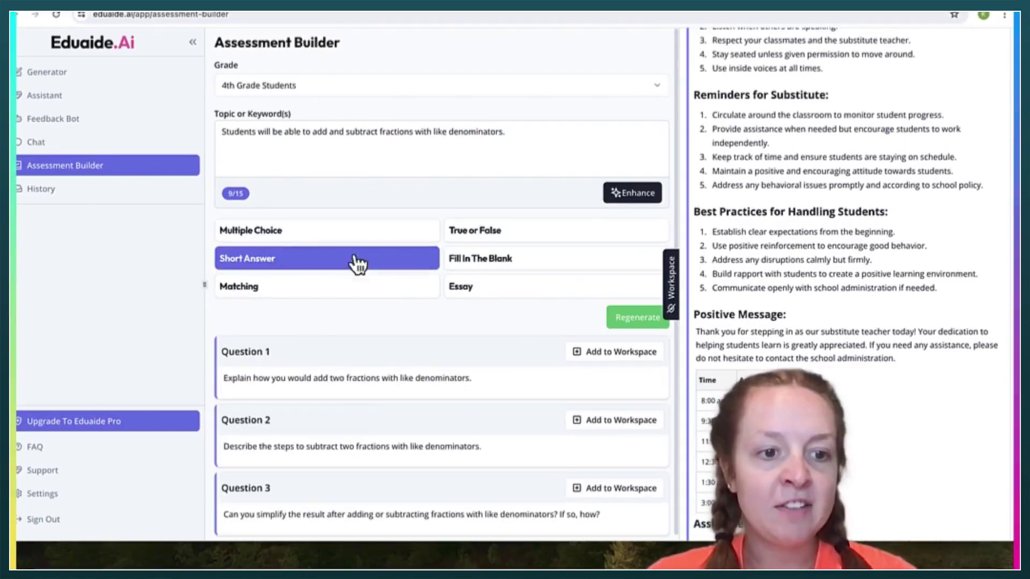
left_click(102, 73)
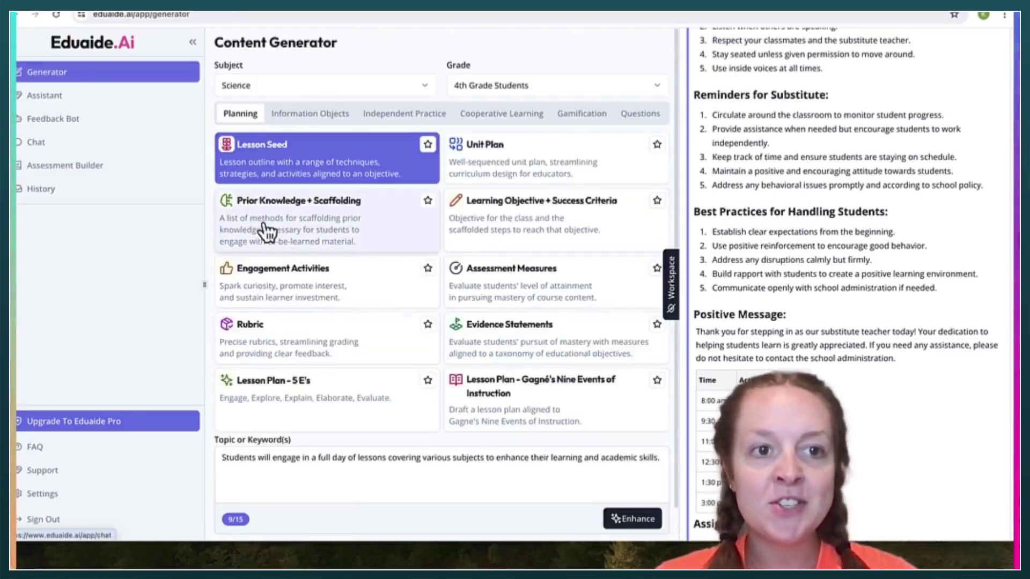